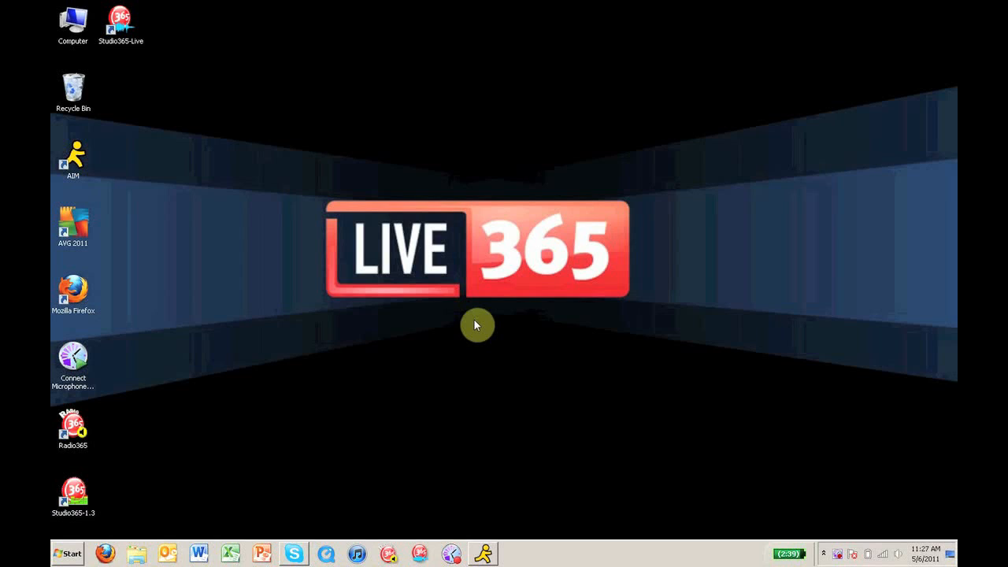
# Launch Studio365-Live from the taskbar and submit the account password to sign in
pyautogui.click(422, 553)
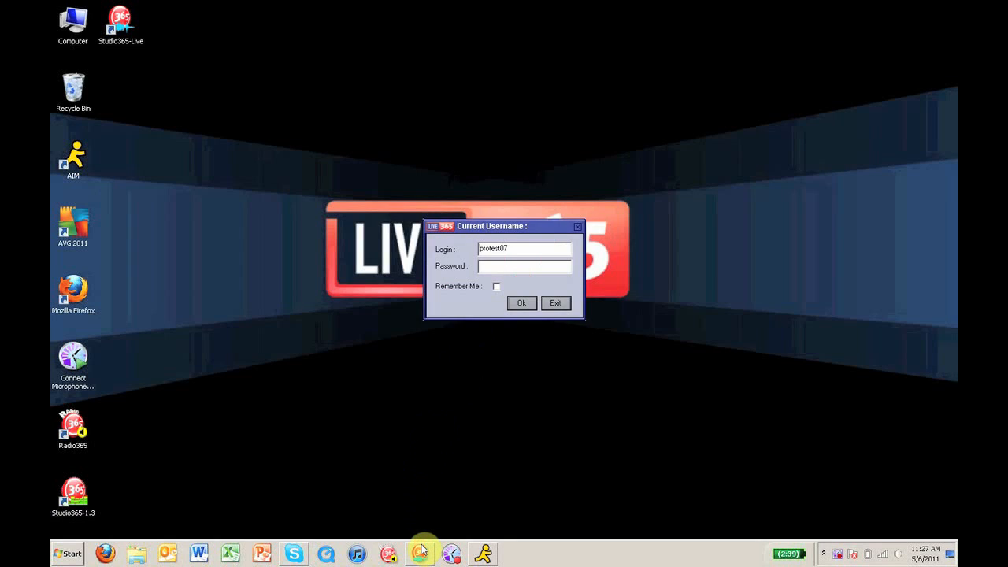
pyautogui.click(496, 264)
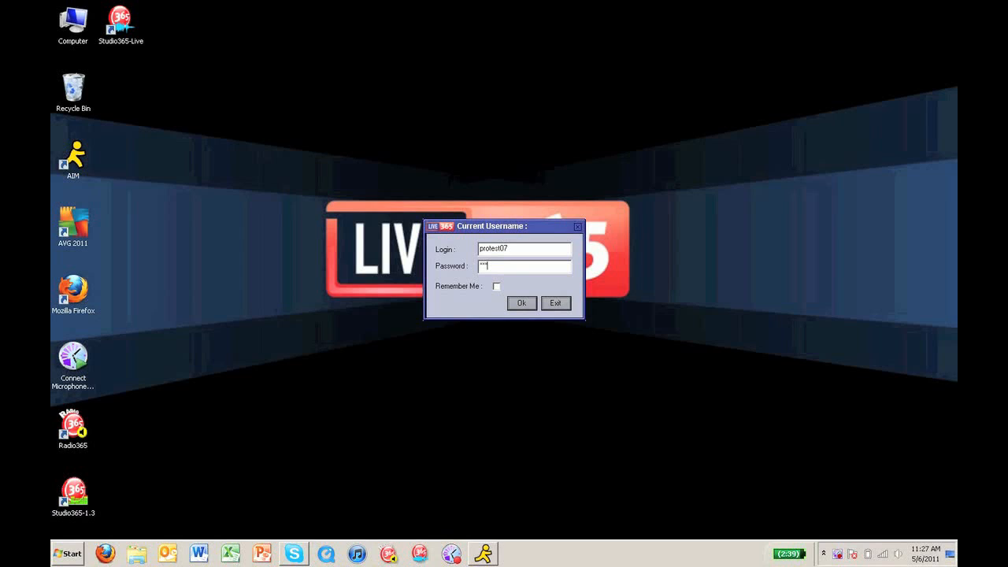
pyautogui.write('****')
pyautogui.click(518, 303)
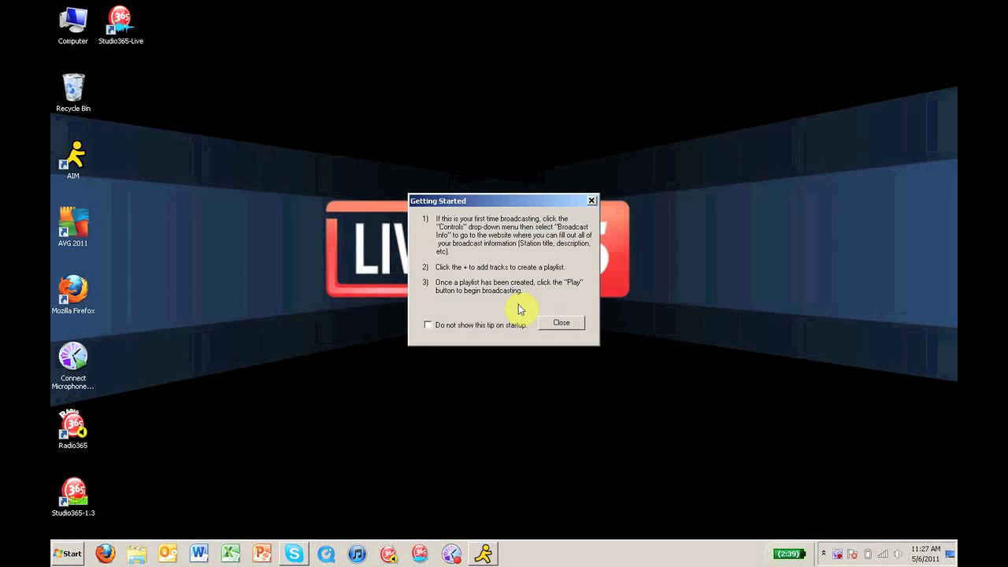
# Dismiss Getting Started and verify Microphone (Samson C01U) is the ticked external audio source
pyautogui.click(561, 322)
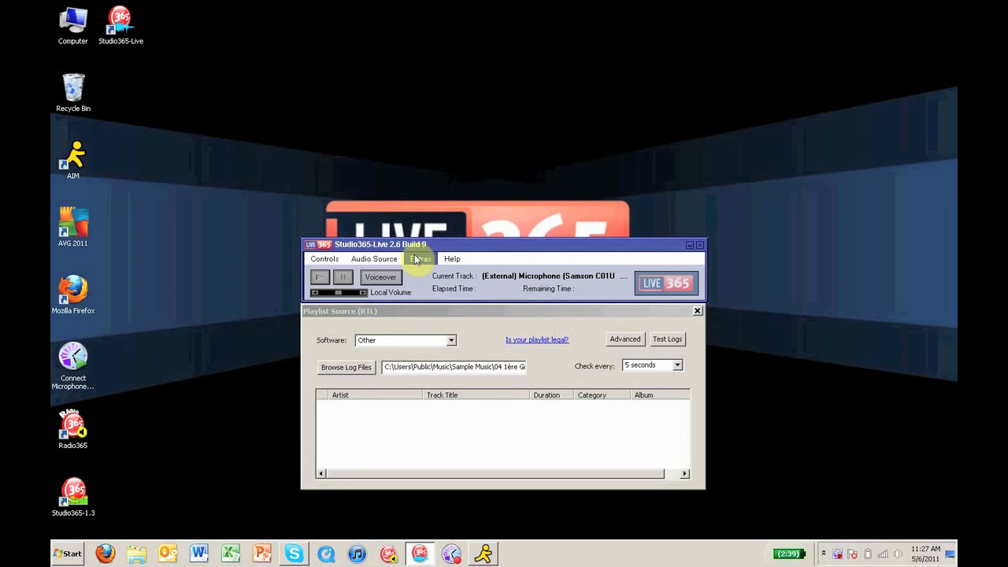
pyautogui.moveTo(409, 244); pyautogui.dragTo(400, 198)
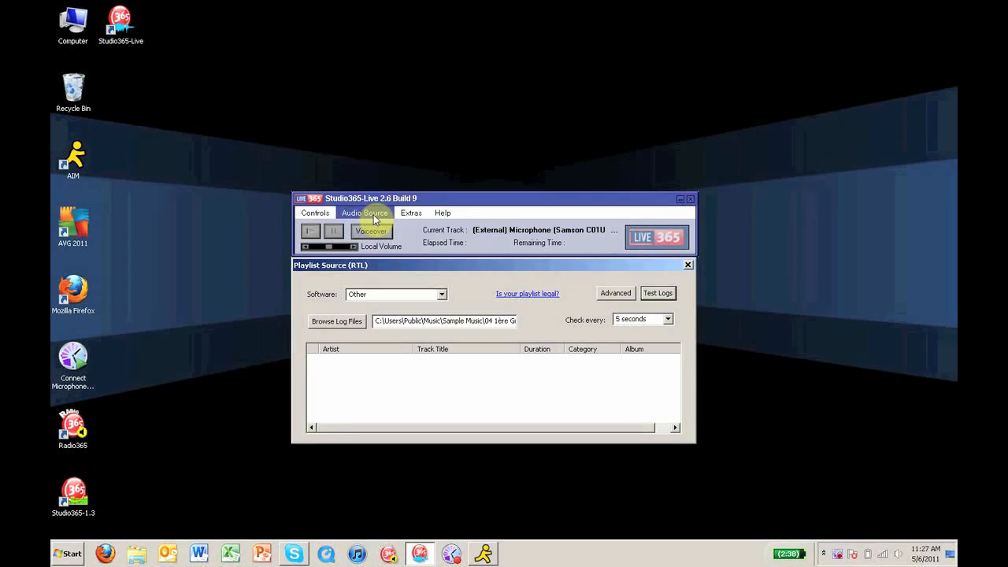
pyautogui.click(365, 213)
pyautogui.moveTo(376, 263)
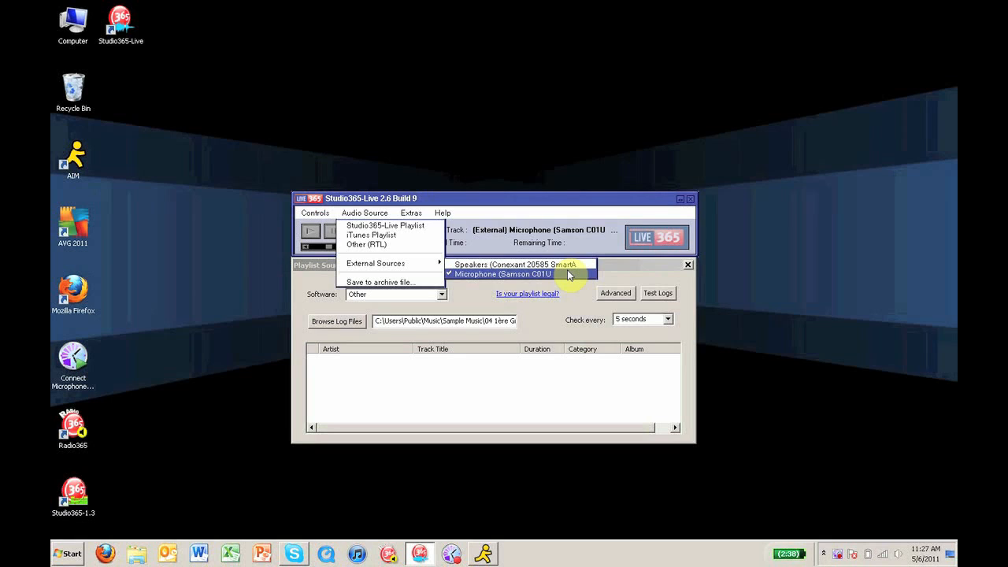
pyautogui.click(567, 273)
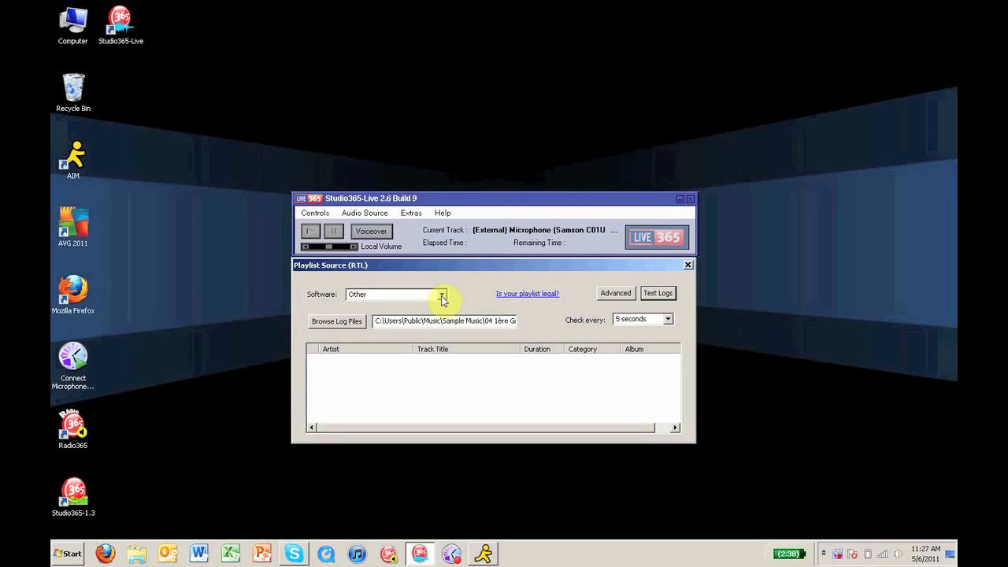
# Keep 'Other' as the playlist software type
pyautogui.click(442, 296)
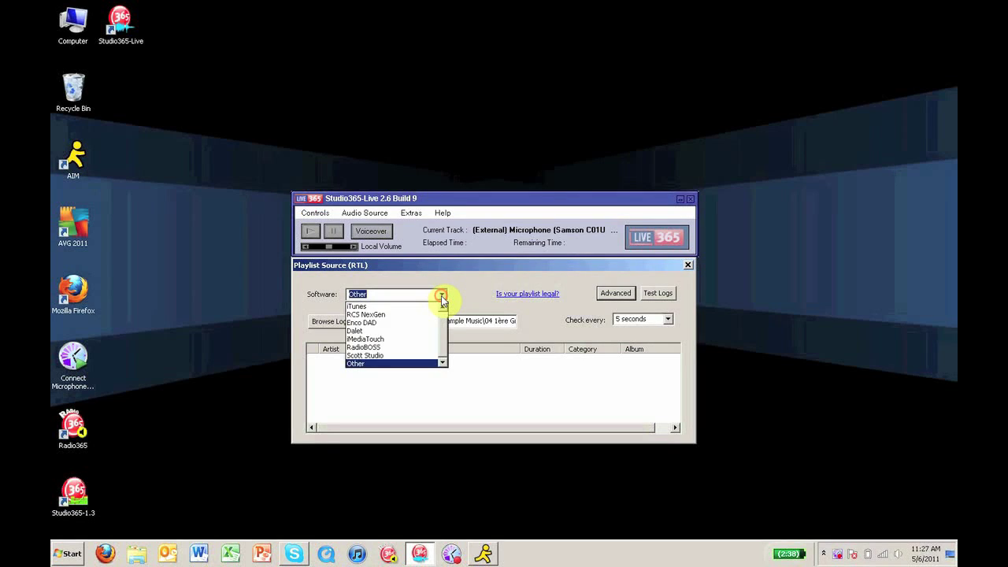
pyautogui.click(410, 363)
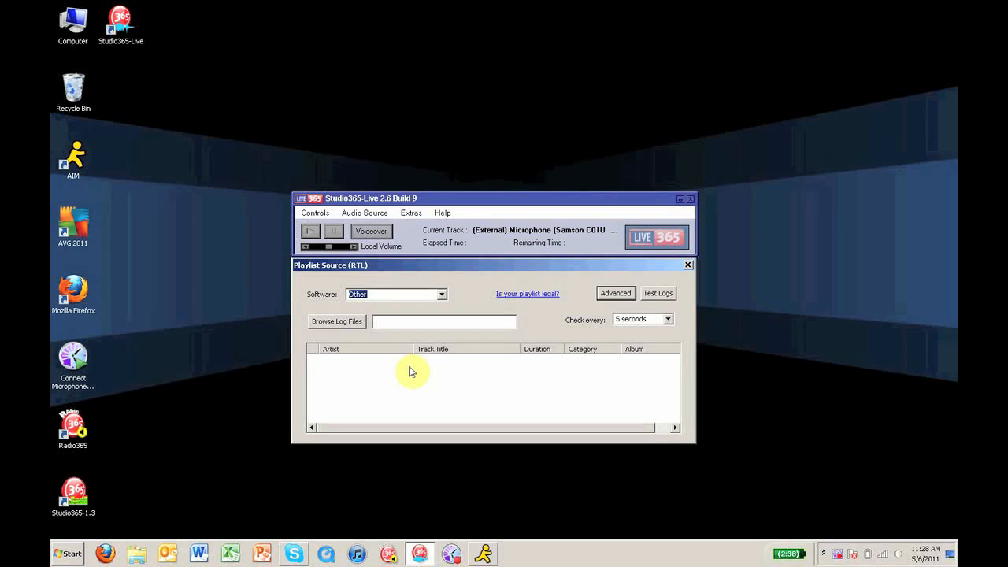
# Set the log file to '03 Alborada del gracioso' from Sample Music and go On The Air
pyautogui.click(350, 323)
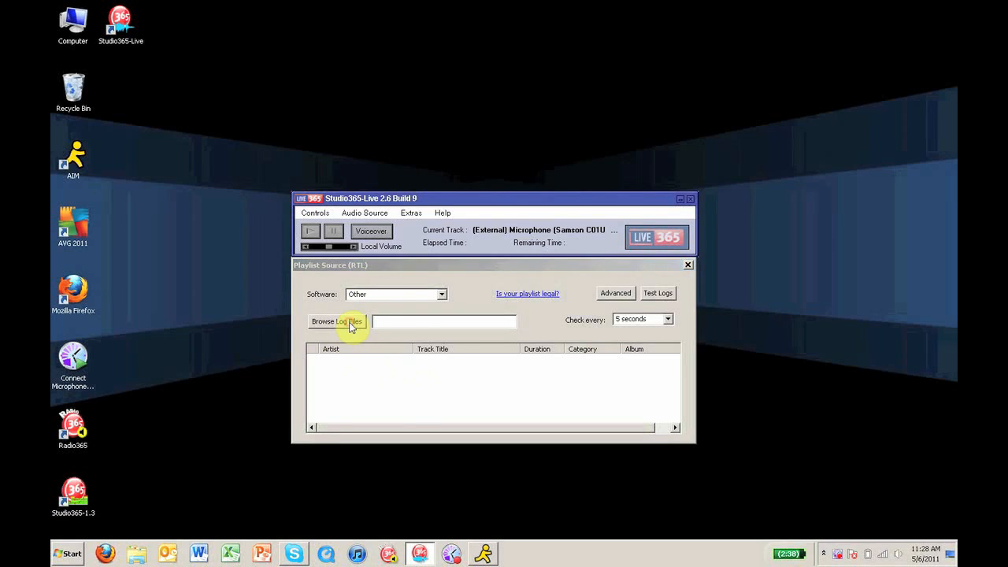
pyautogui.click(451, 364)
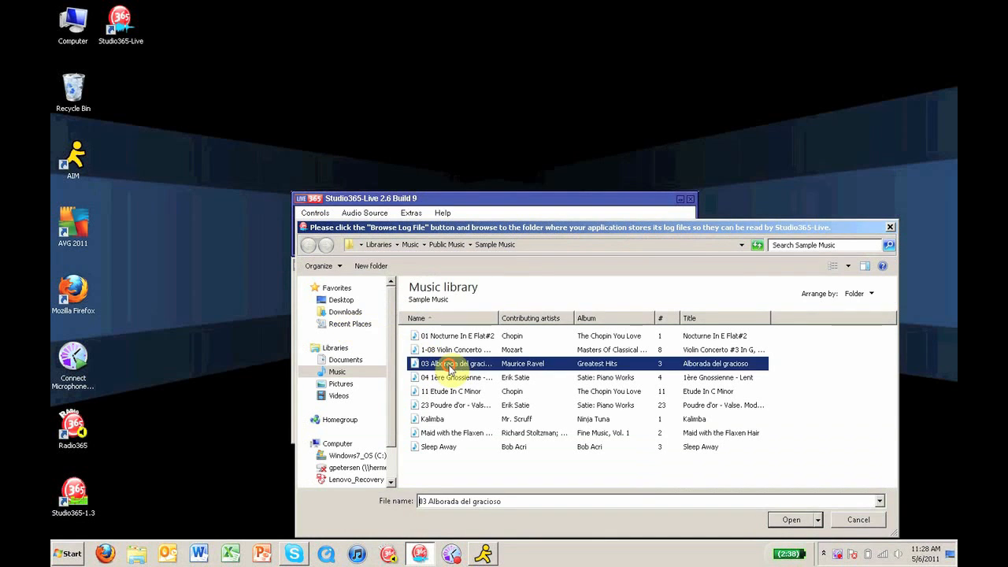
pyautogui.click(789, 520)
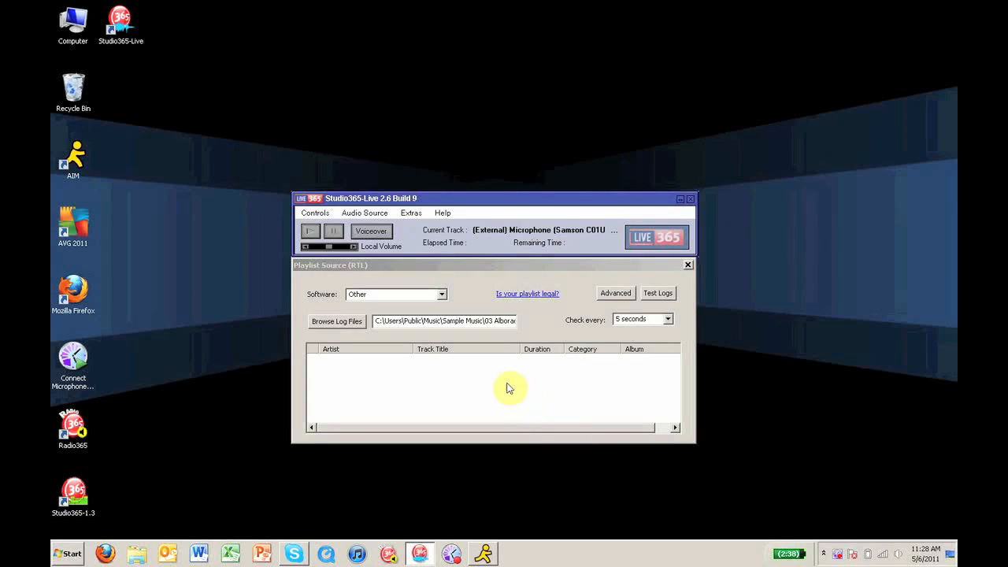
pyautogui.click(310, 231)
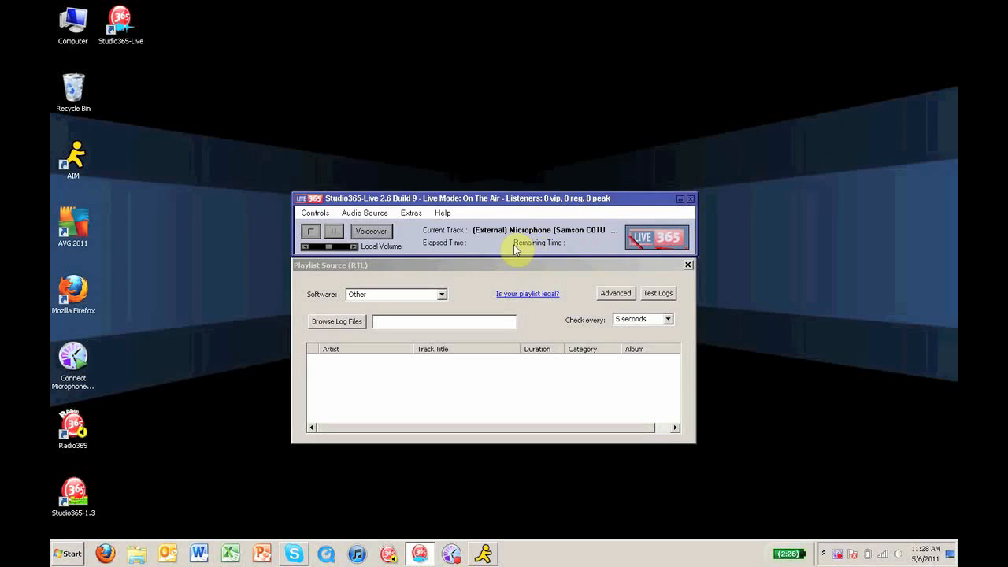
# Stop the live broadcast and switch back to the scheduled playlist, going Off the Air
pyautogui.click(310, 234)
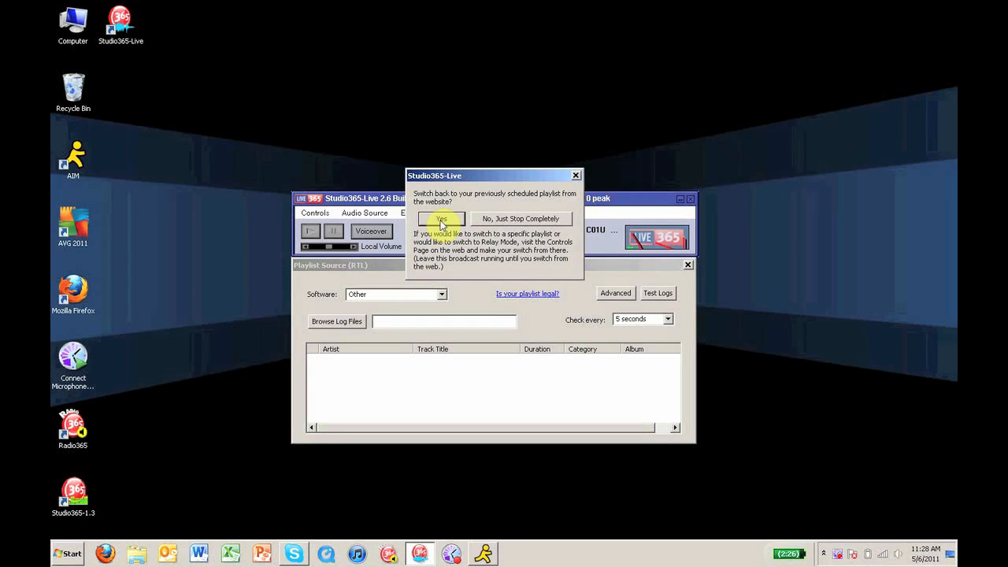
pyautogui.click(441, 219)
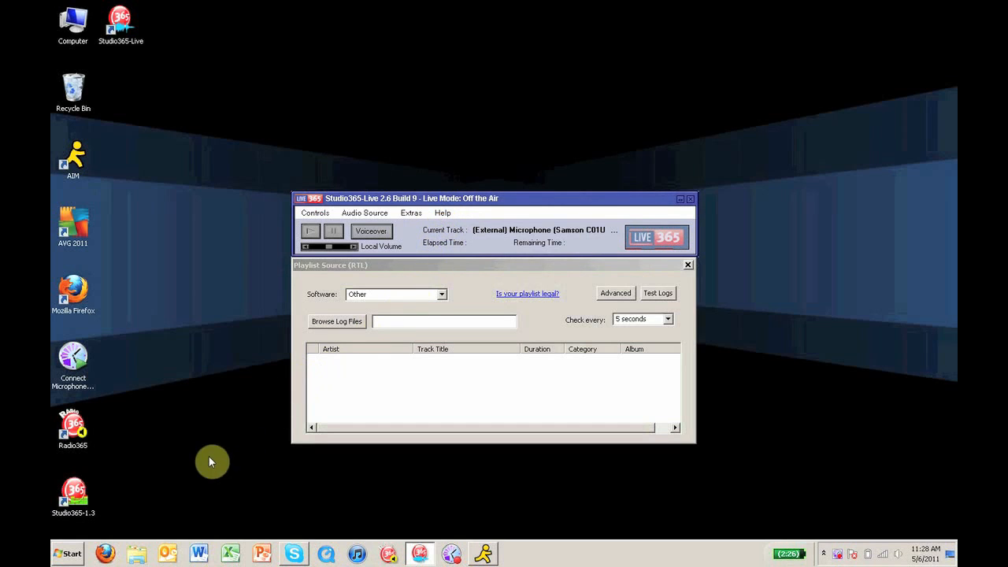
pyautogui.click(69, 553)
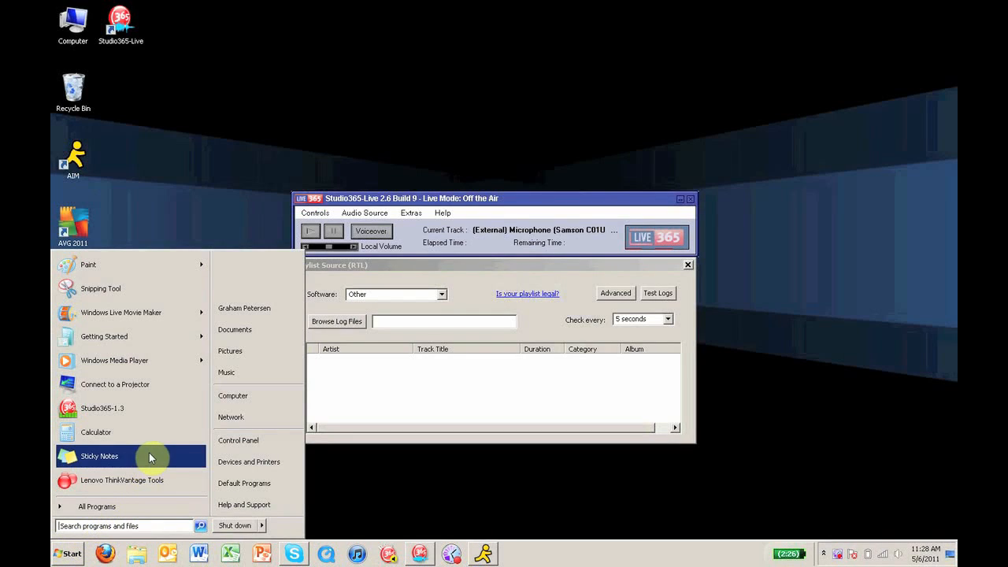
# Reach the Sound dialog via Control Panel > Hardware and Sound
pyautogui.click(238, 443)
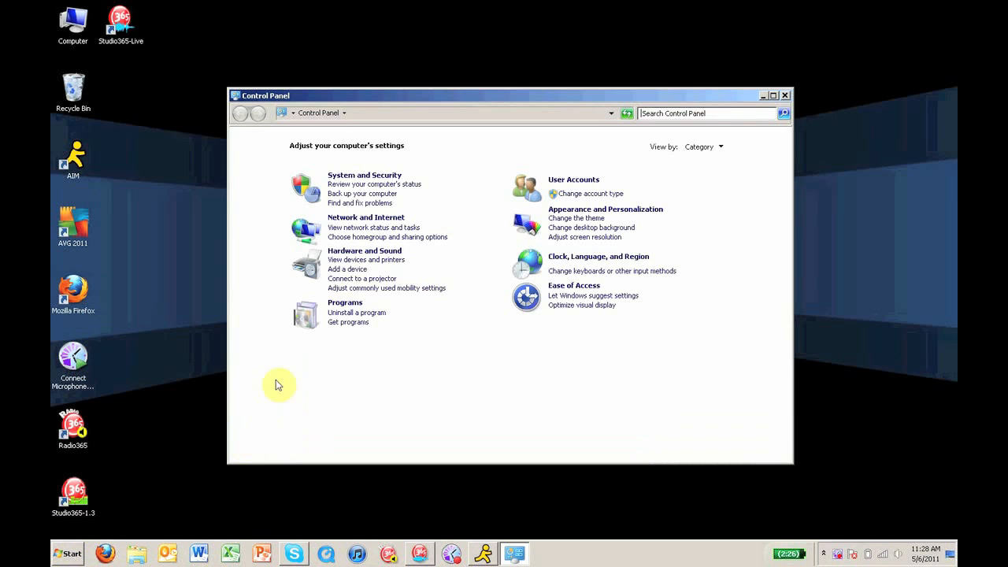
pyautogui.click(374, 256)
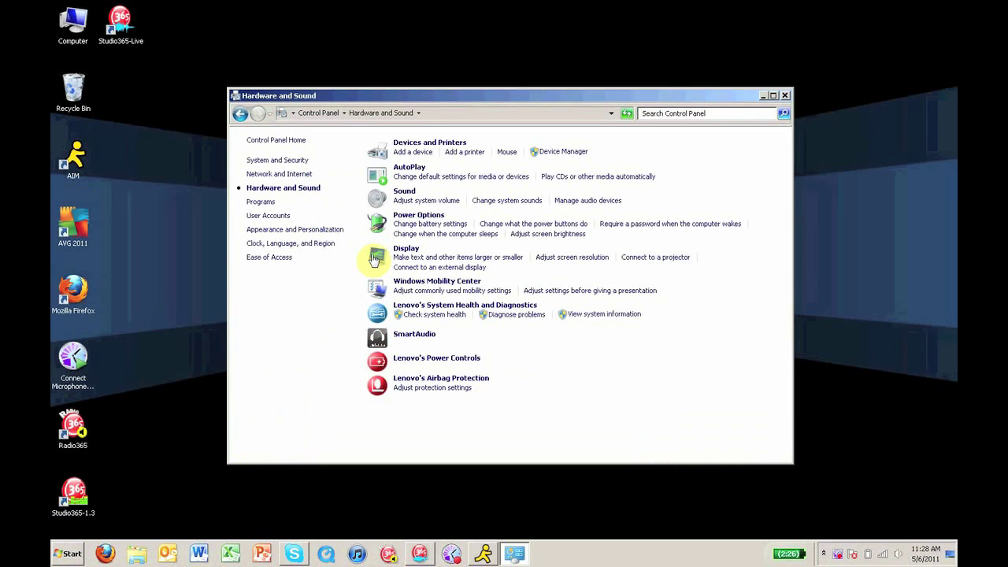
pyautogui.click(403, 193)
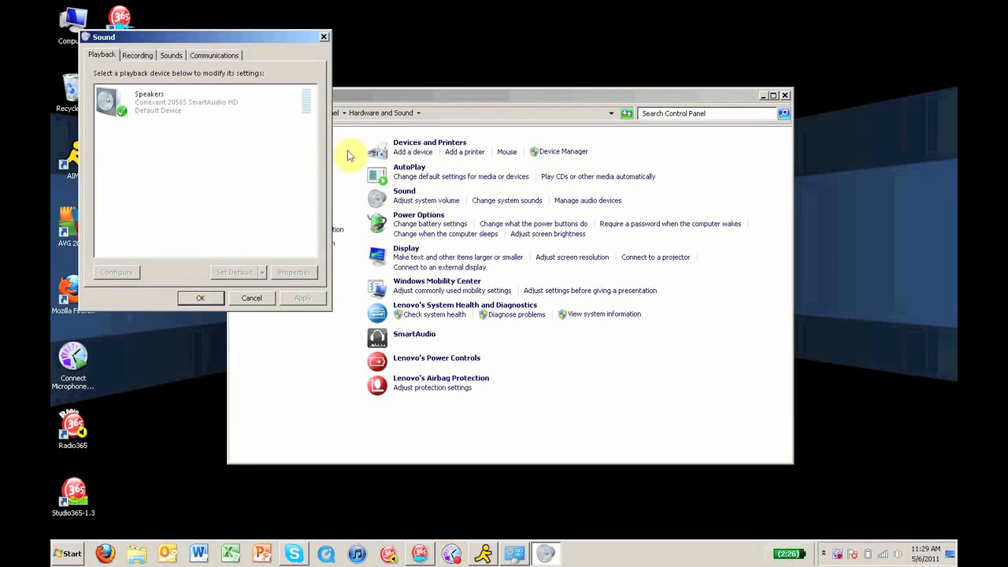
# Select the Samson C01U microphone on the Recording tab and view its properties
pyautogui.moveTo(269, 35); pyautogui.dragTo(554, 147)
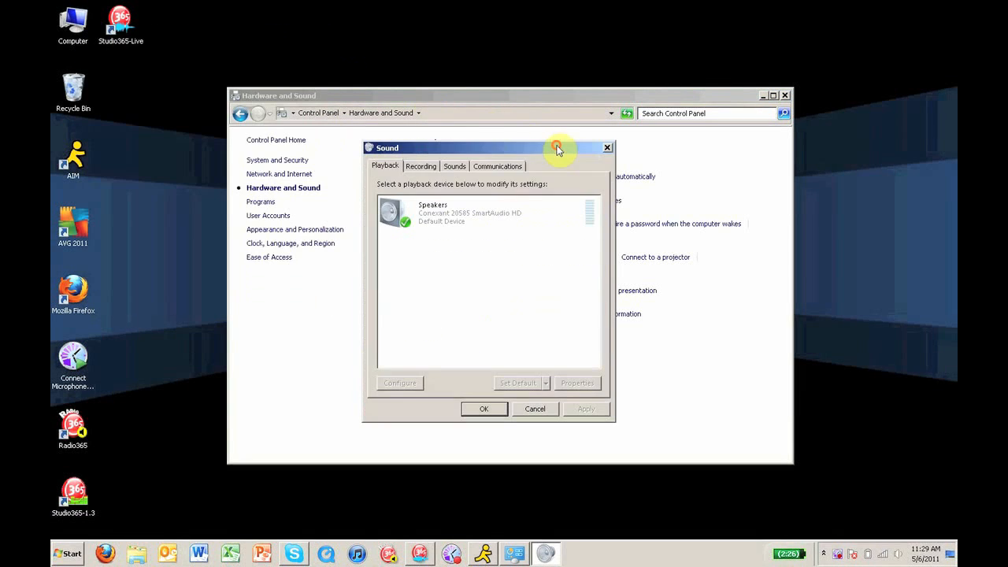
pyautogui.click(420, 166)
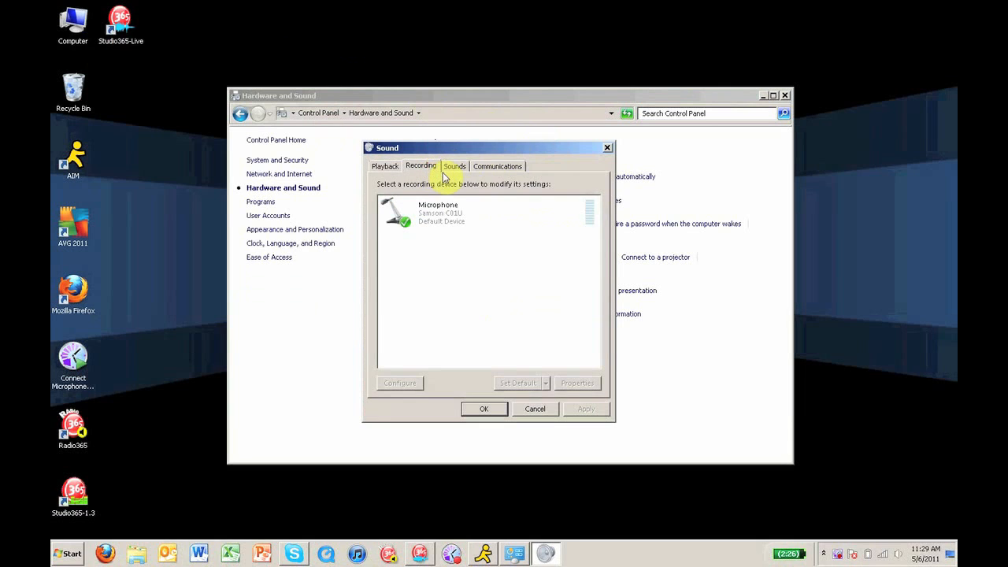
pyautogui.click(473, 211)
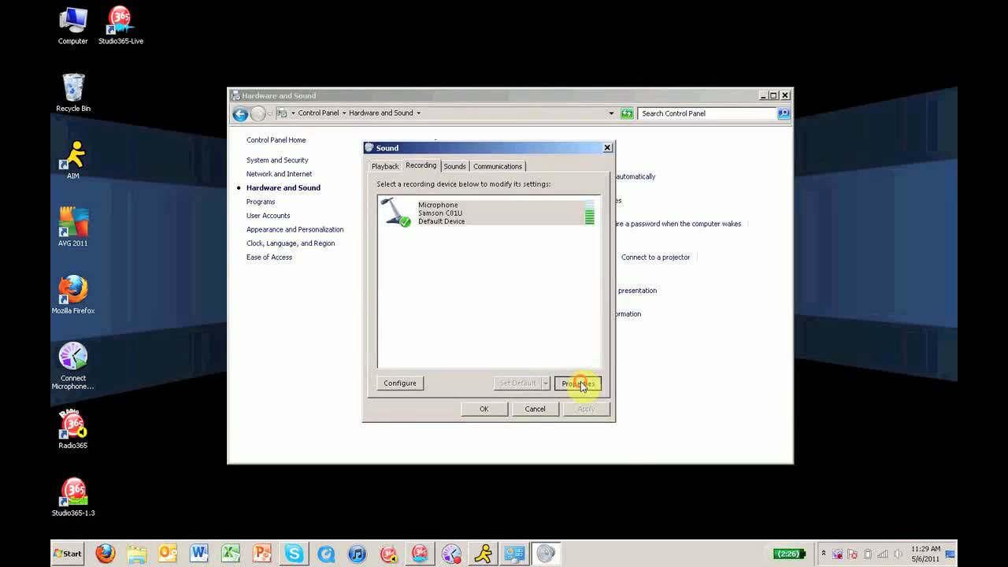
pyautogui.click(577, 382)
# Confirm the microphone level is 91 and its general details, then accept and close the sound settings
pyautogui.click(457, 209)
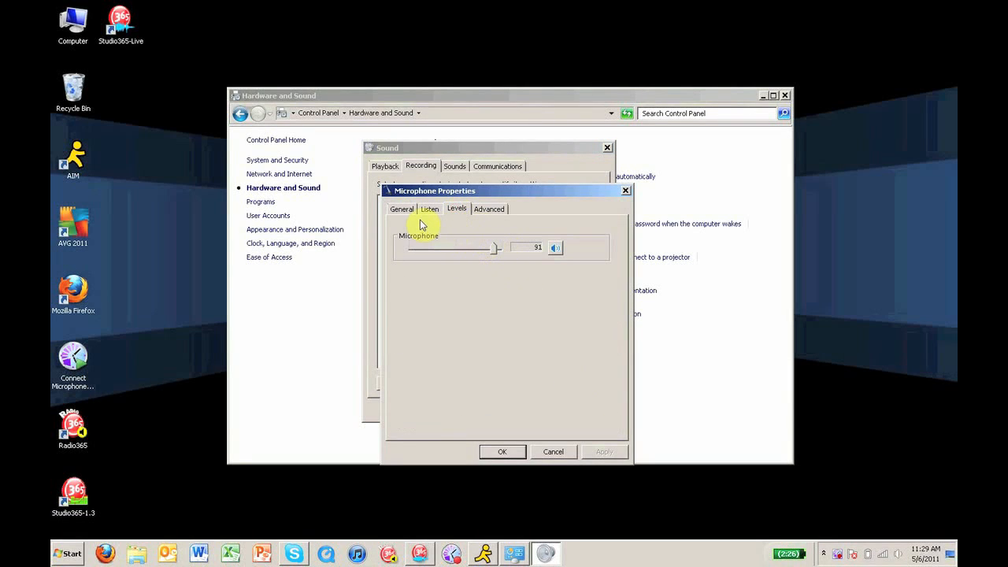
pyautogui.click(402, 210)
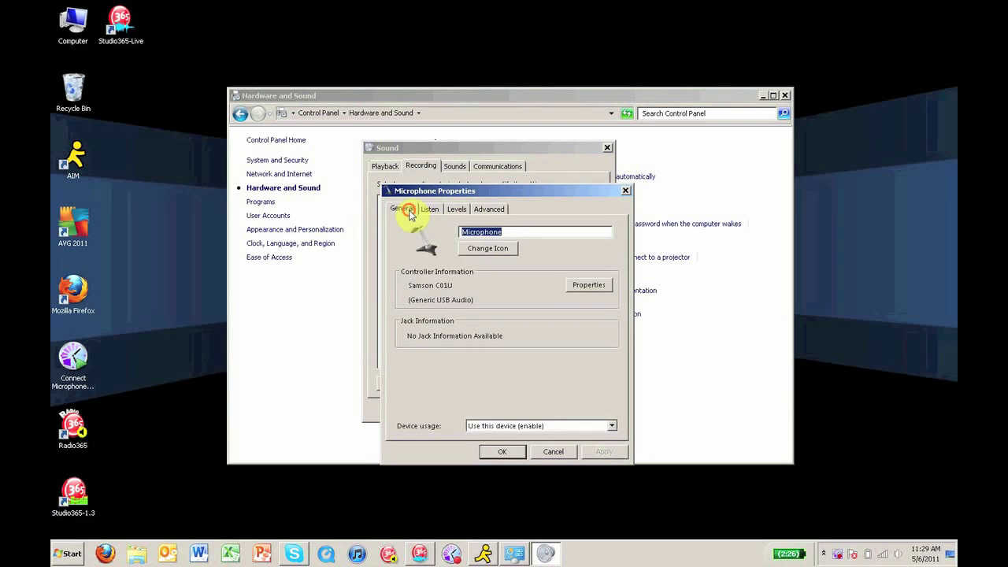
pyautogui.click(508, 451)
pyautogui.click(492, 404)
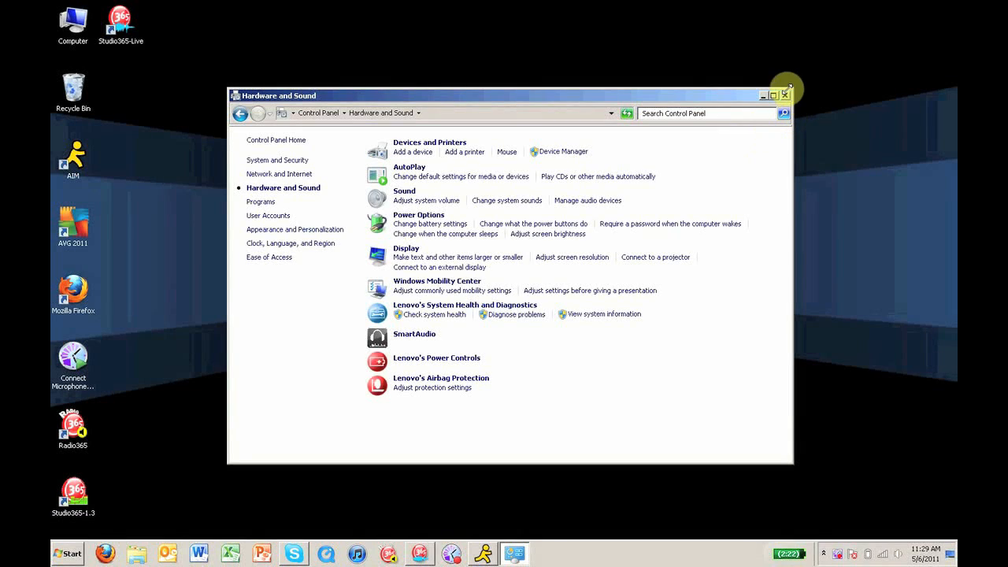
# Close the Hardware and Sound window to return to the off-air Studio365-Live window
pyautogui.click(785, 96)
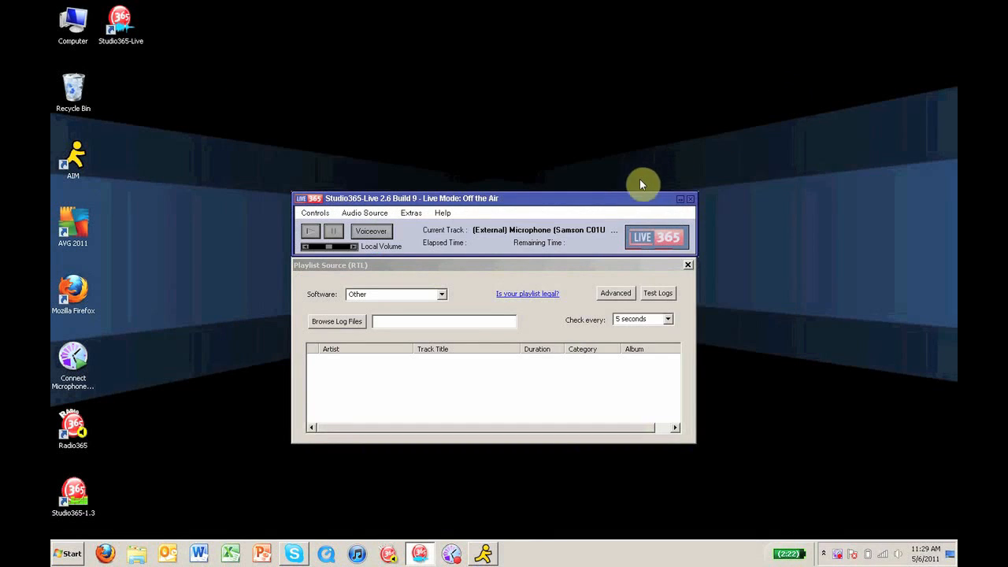